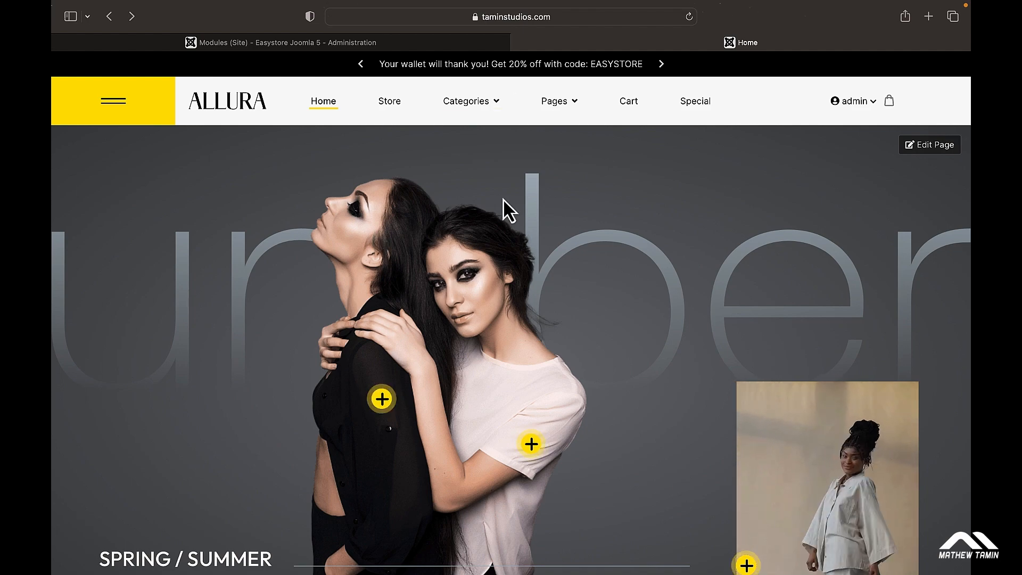
After viewing the storefront's footer, open the Bottom Section site module from the Joomla administration in the frontend editor
mouse_move(562, 114)
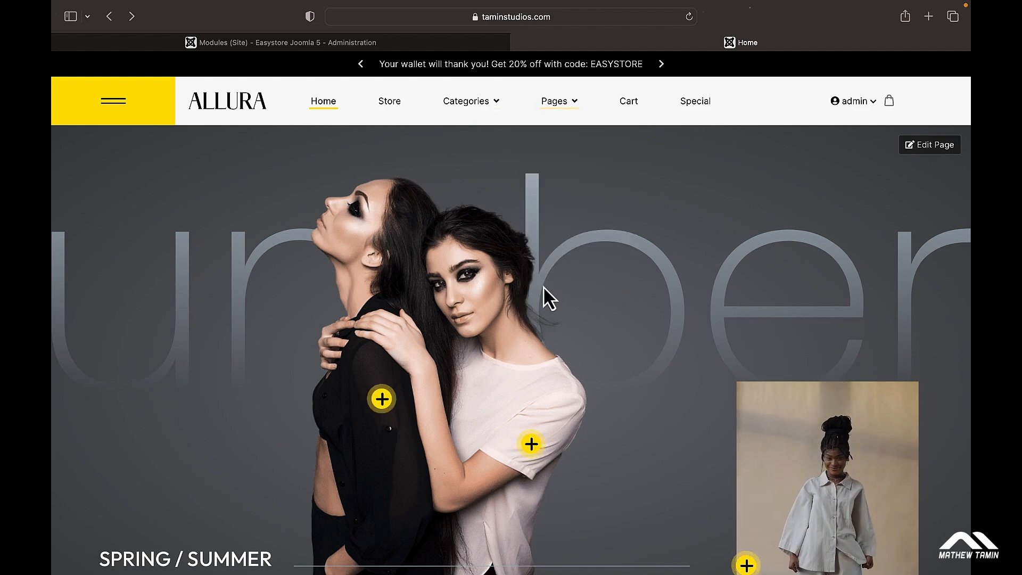
scroll(650, 343, "down", 6)
scroll(649, 331, "down", 20)
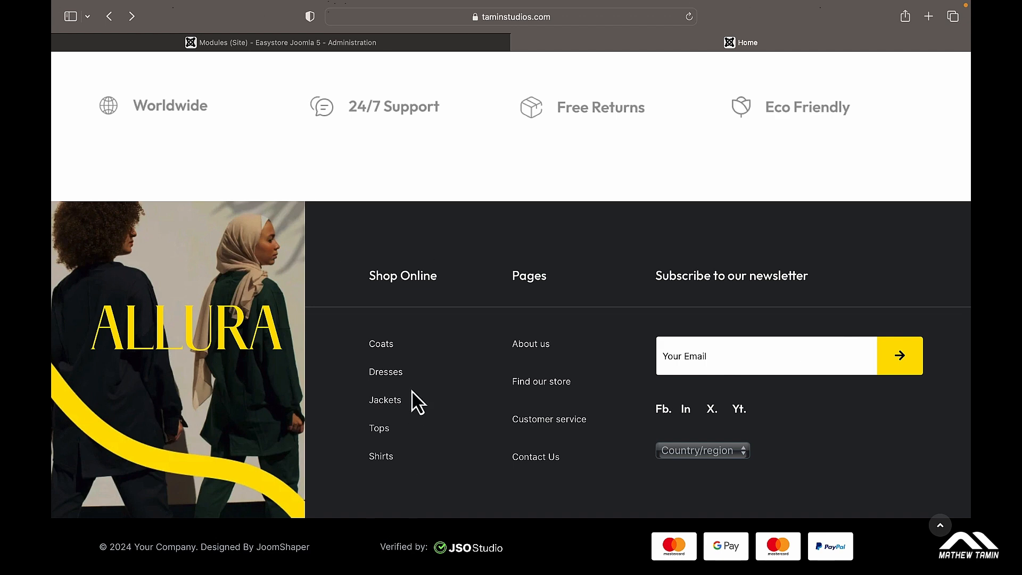
left_click(360, 43)
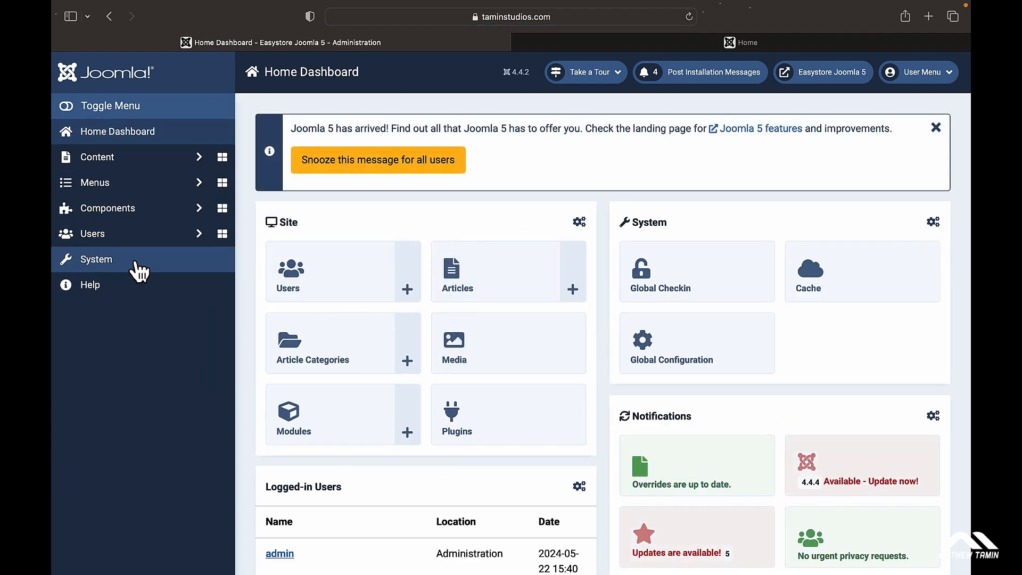
scroll(478, 286, "down", 3)
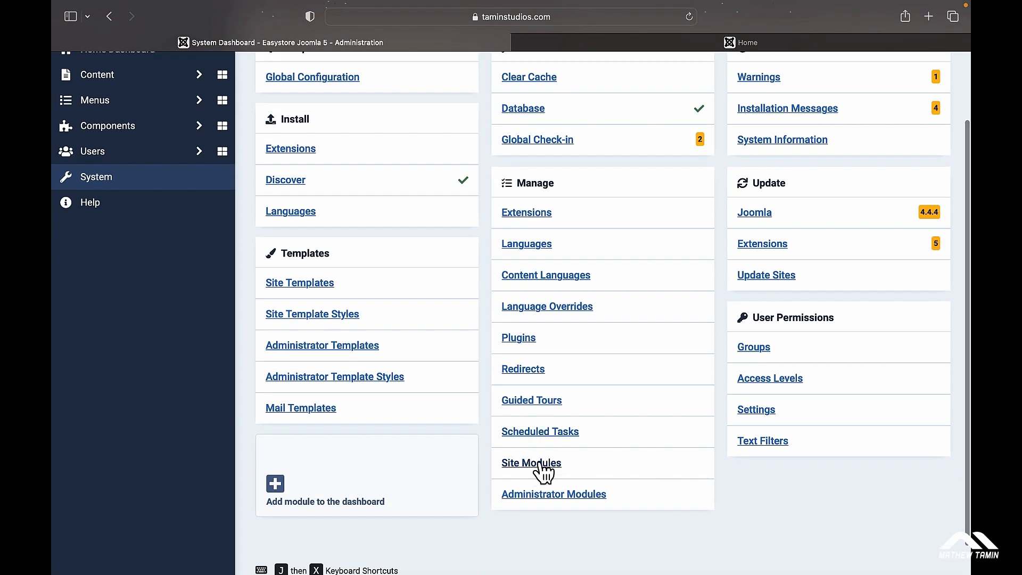
left_click(540, 465)
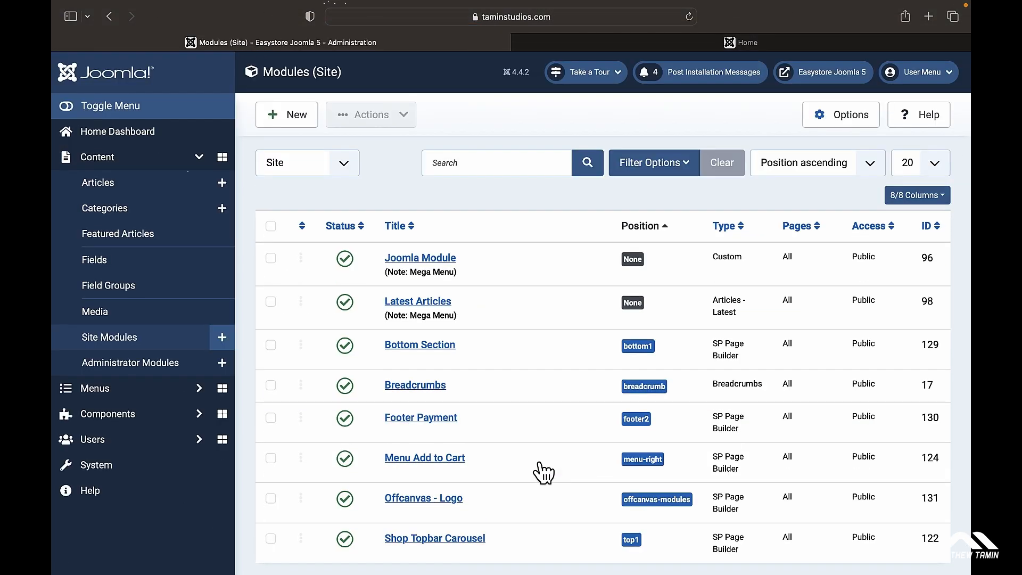
left_click(406, 347)
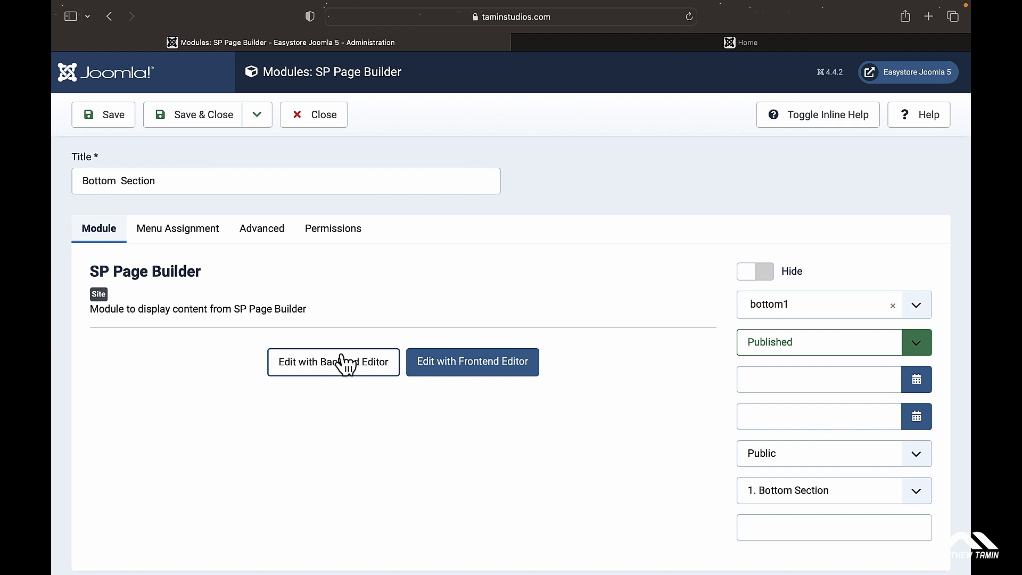
left_click(472, 374)
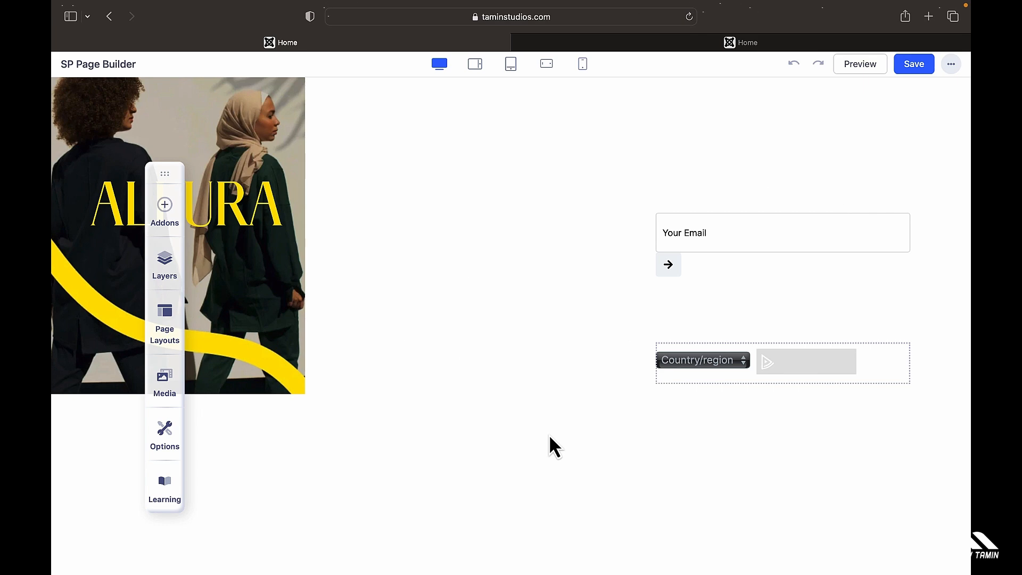
Open the settings of the footer's shop category navigation and compare its items with the live footer
scroll(549, 434, "down", 4)
scroll(548, 434, "up", 4)
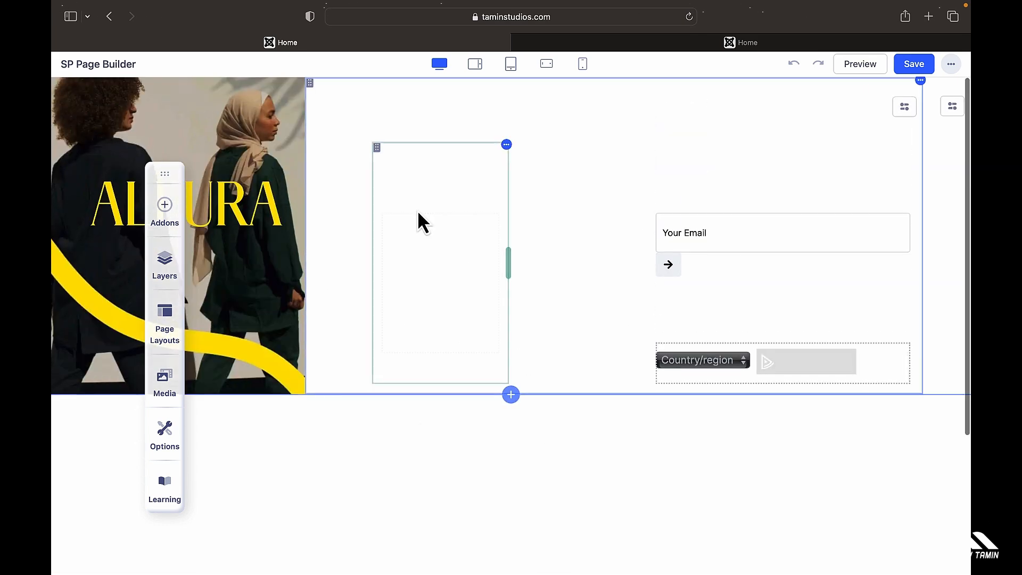
left_click(423, 260)
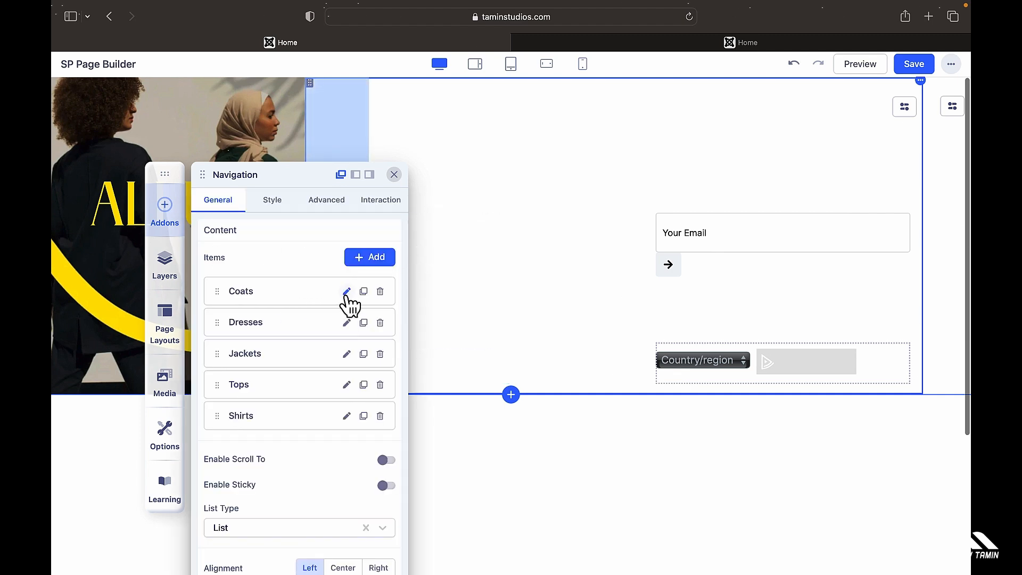
left_click(637, 47)
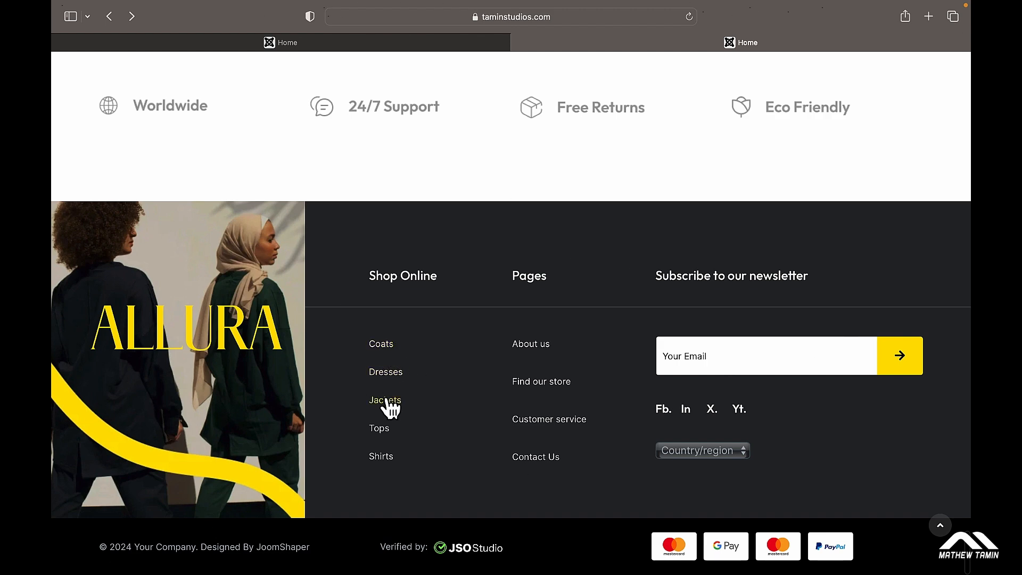
left_click(401, 42)
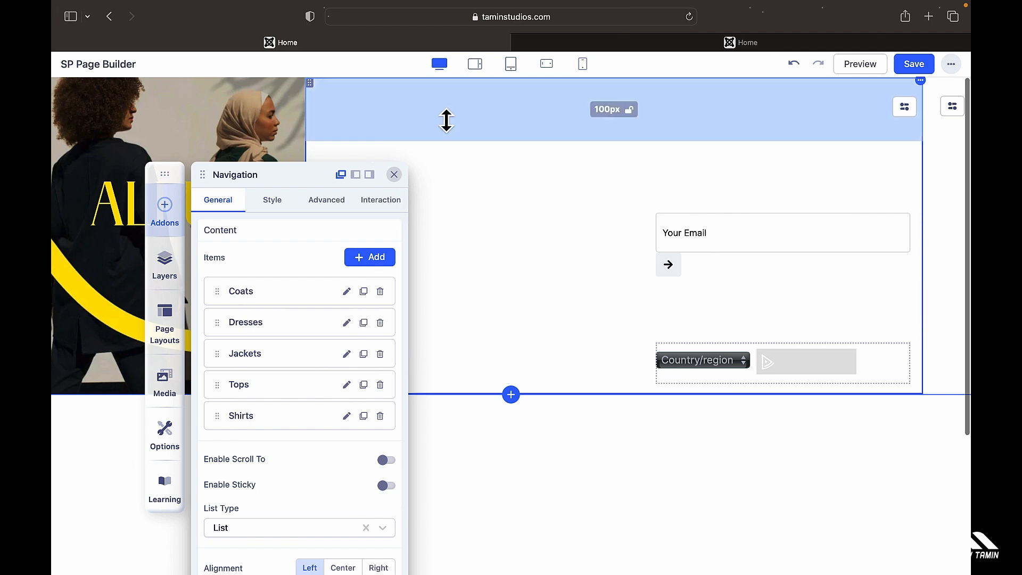
Assign the fab fa-500px icon to the Coats navigation item and apply the change
left_click(347, 293)
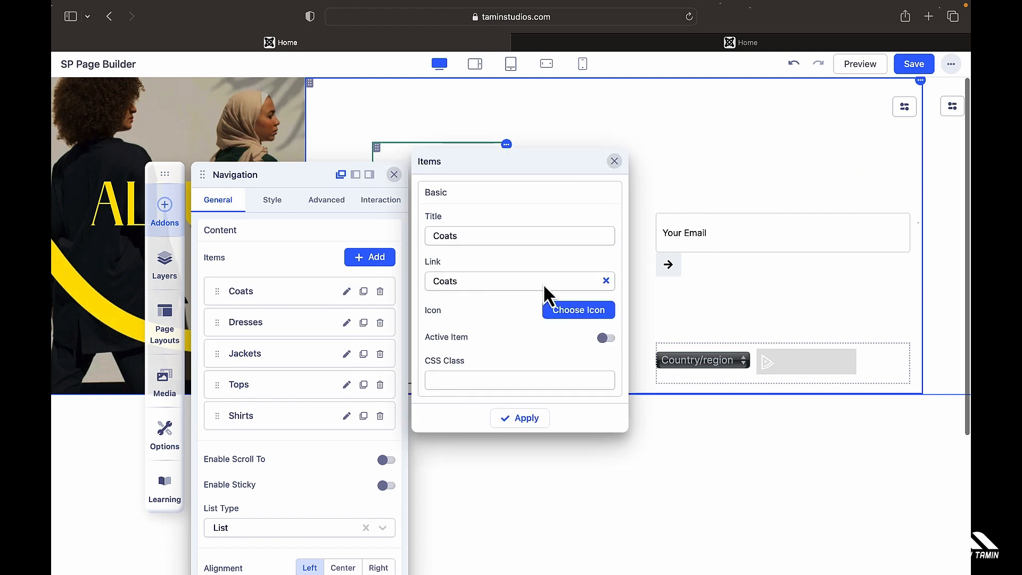
left_click(572, 313)
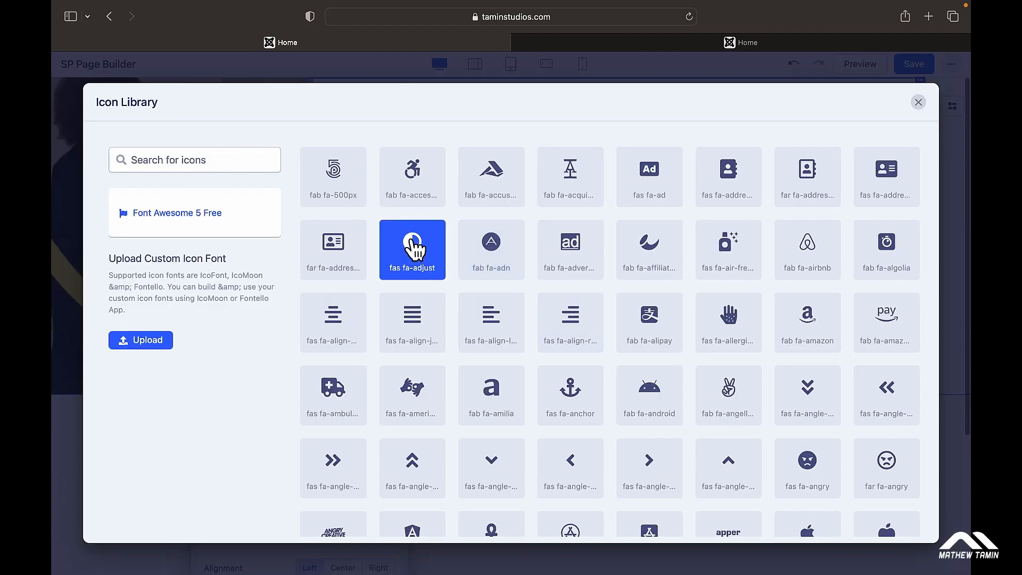
left_click(342, 182)
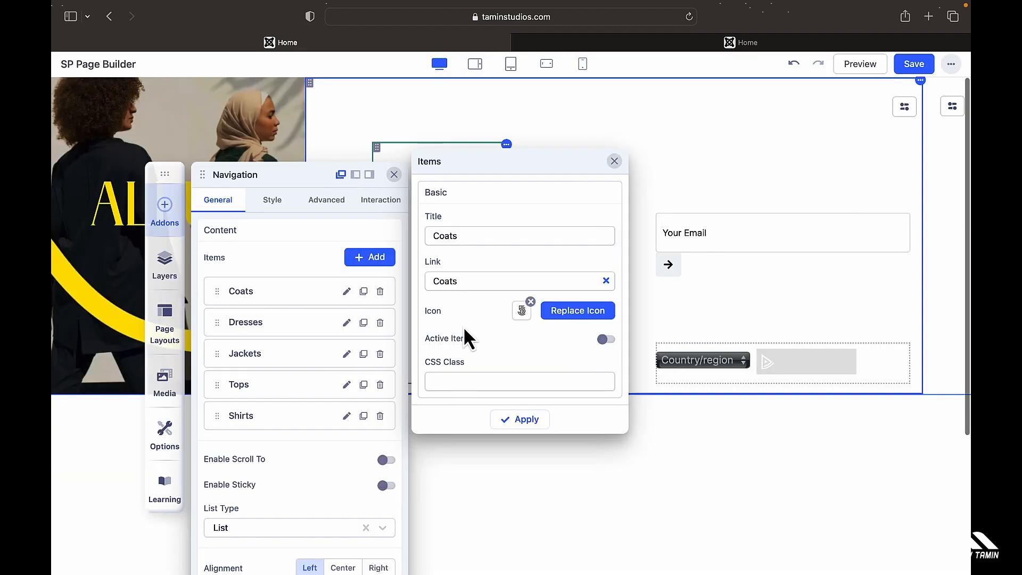
left_click(529, 424)
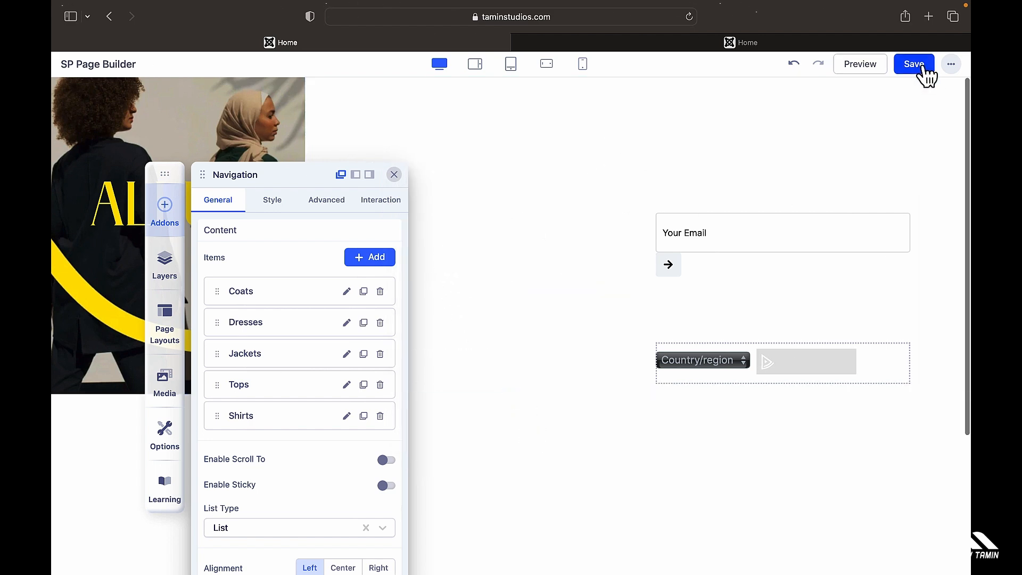
Save the footer module, check the Coats link on the live storefront, and close the item's settings in the editor
left_click(347, 291)
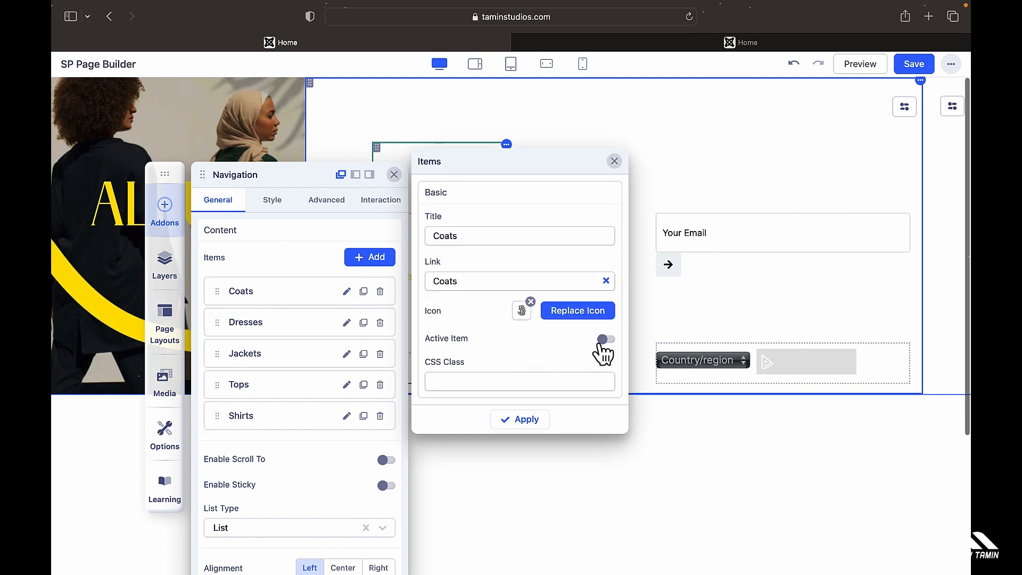
left_click(915, 62)
left_click(602, 41)
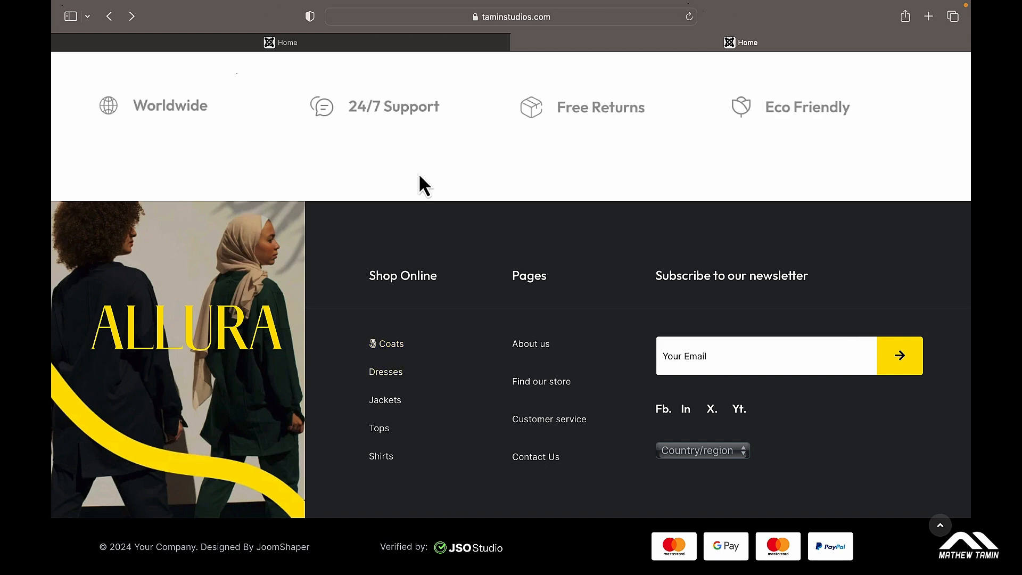
left_click(338, 43)
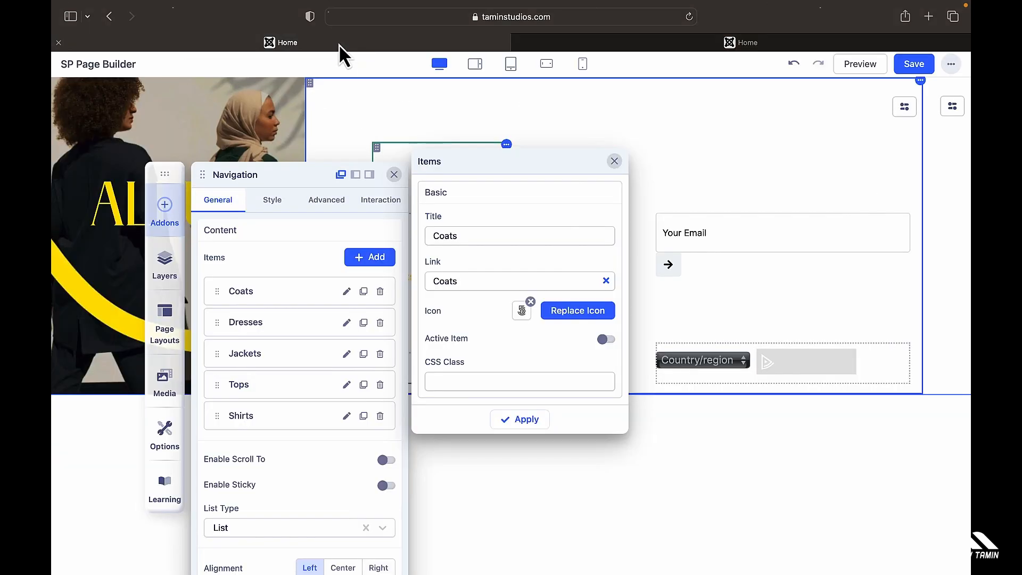
left_click(615, 161)
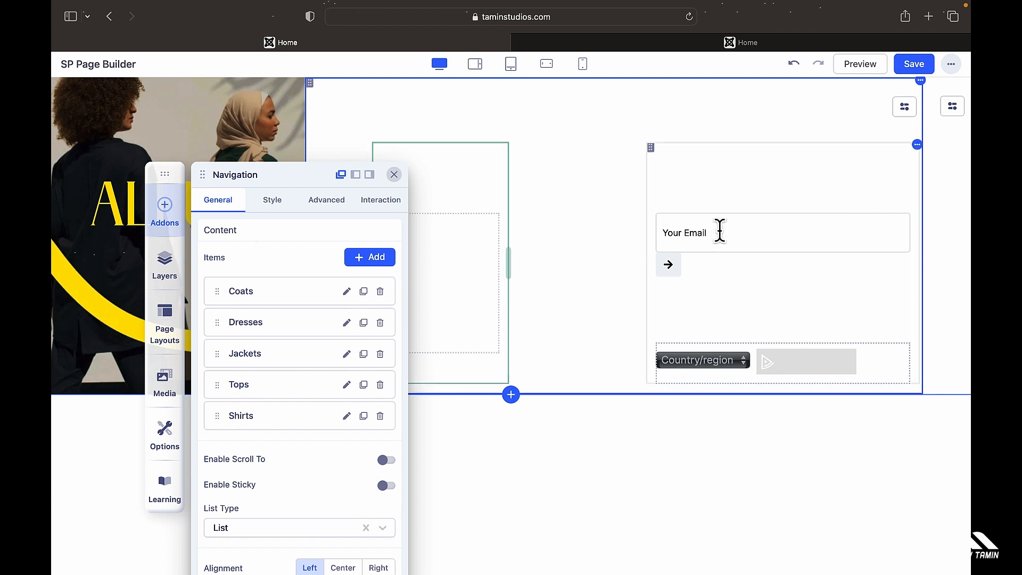
Examine the newsletter form's general settings, including its submit messages, email template and field appearance
left_click(719, 231)
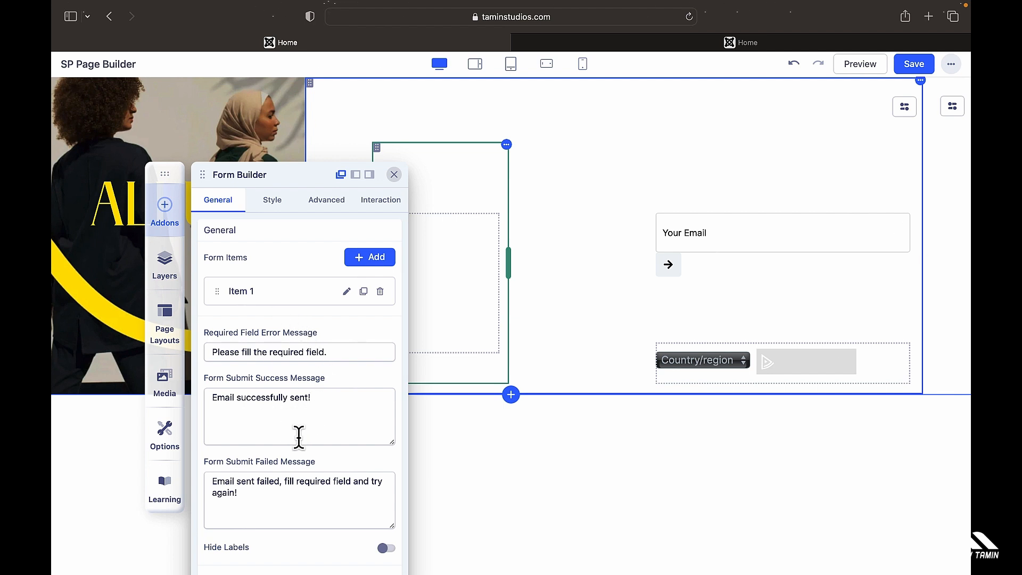
scroll(298, 437, "down", 5)
scroll(298, 438, "down", 6)
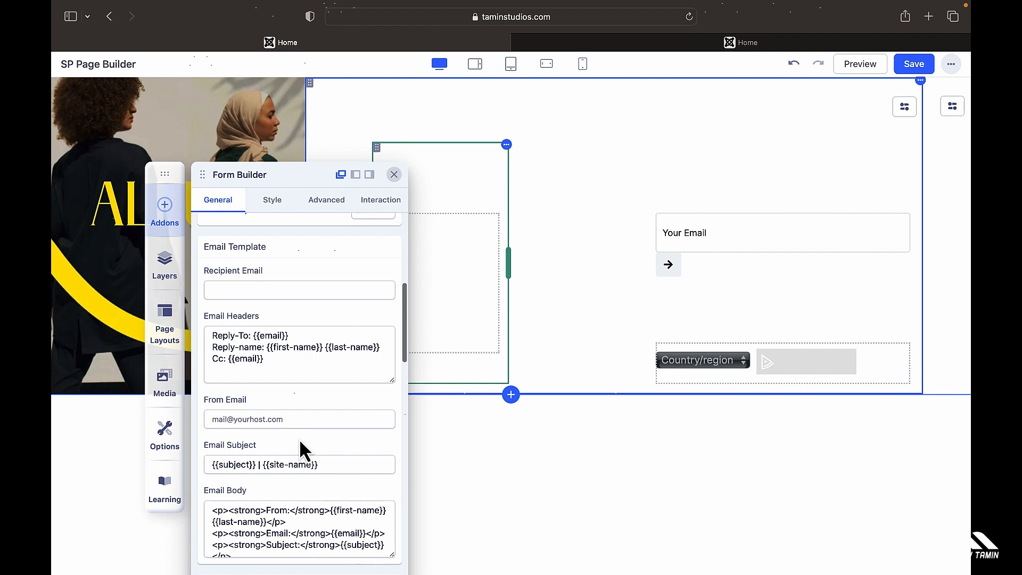
scroll(272, 352, "down", 5)
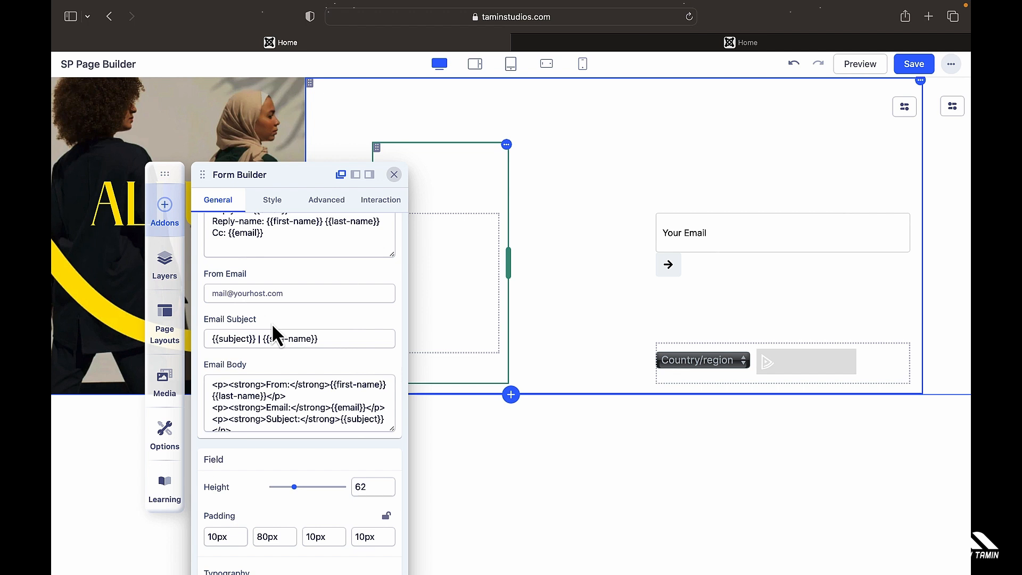
scroll(273, 327, "down", 1)
scroll(288, 352, "down", 2)
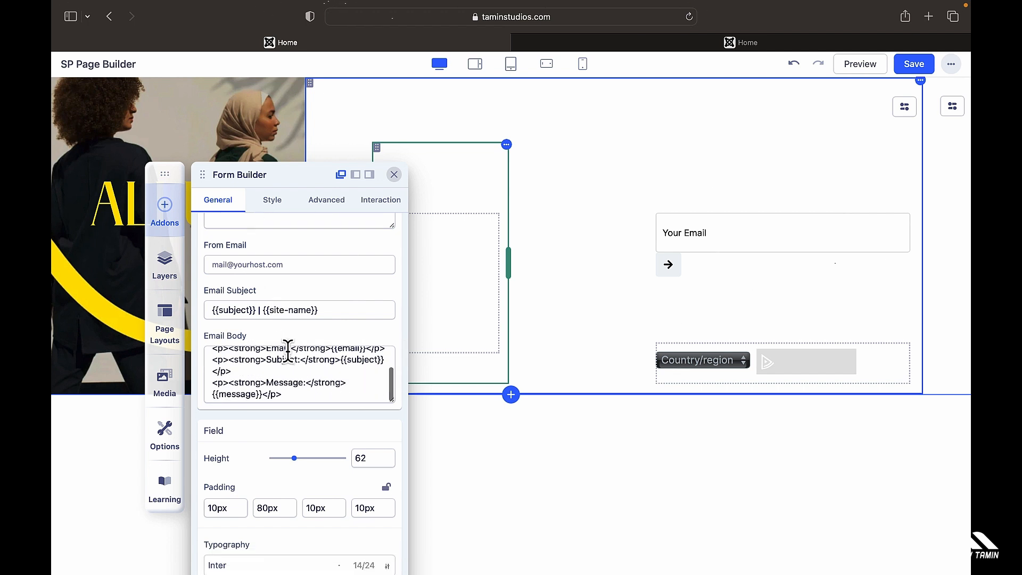
scroll(288, 352, "down", 10)
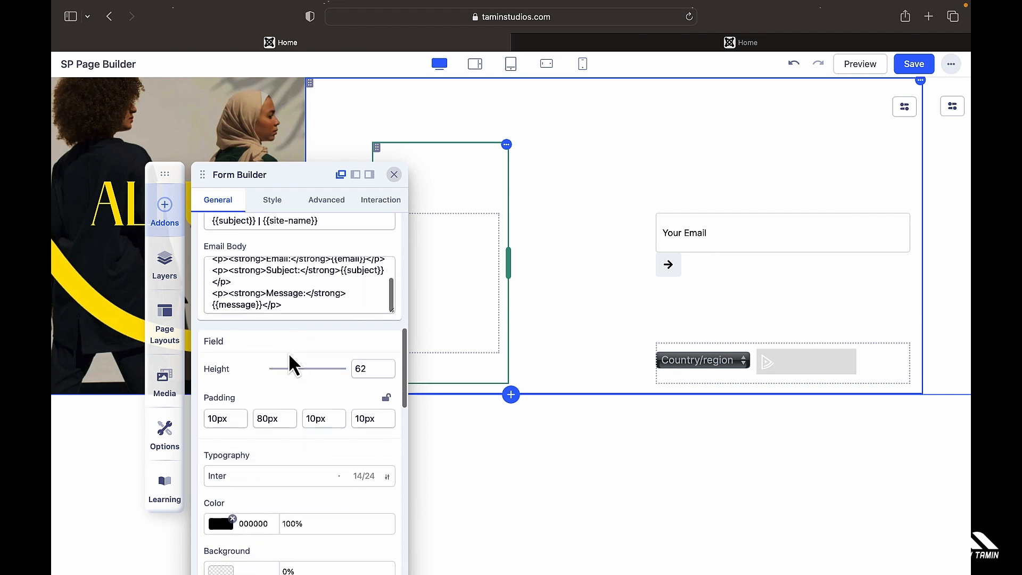
scroll(289, 356, "up", 10)
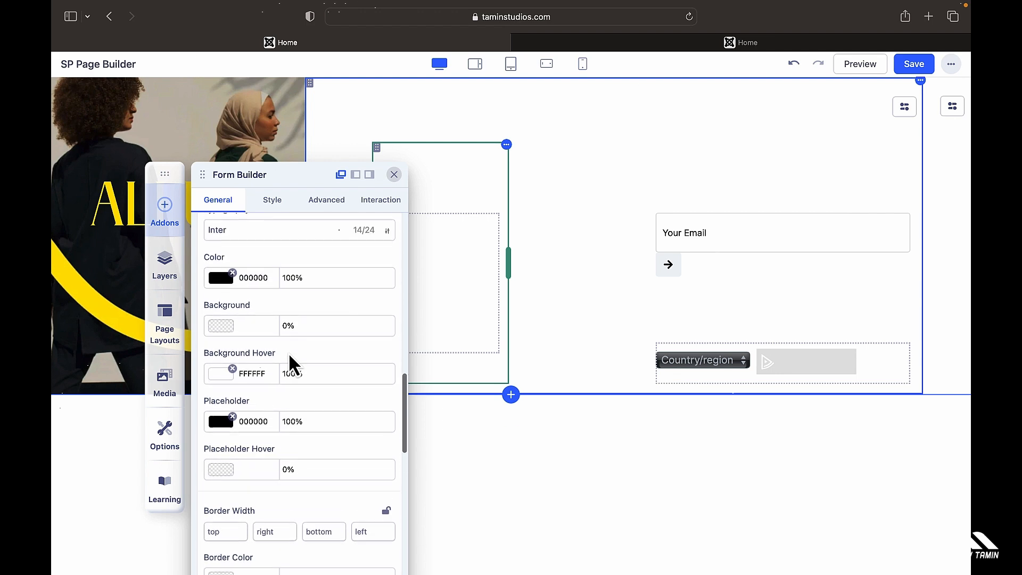
scroll(289, 356, "up", 4)
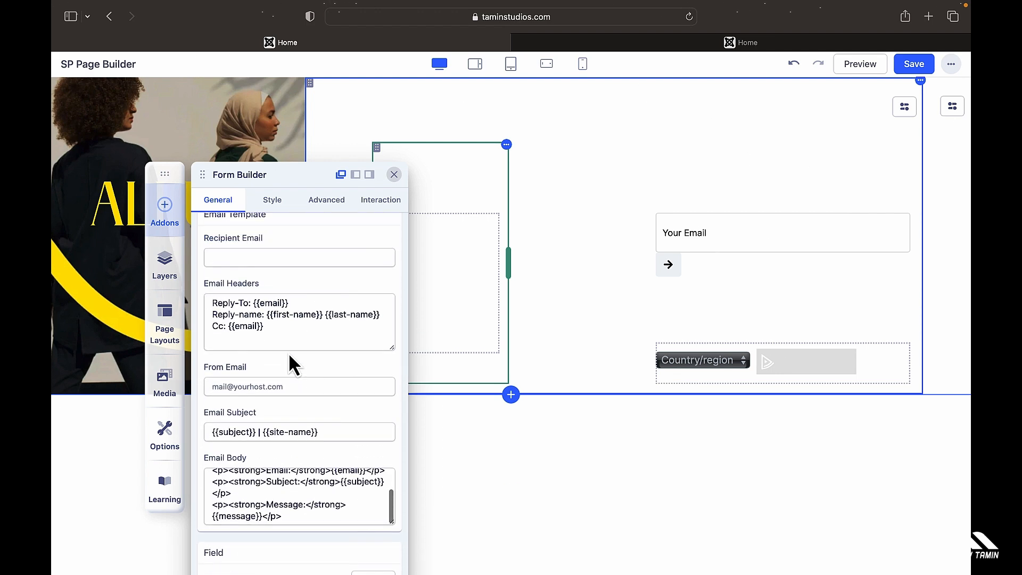
scroll(289, 352, "up", 7)
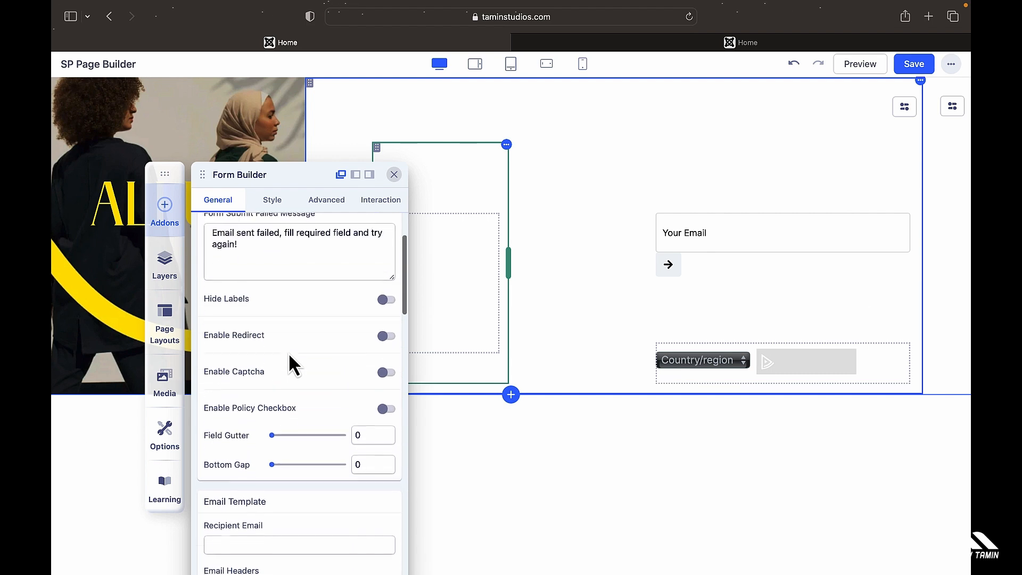
Review the newsletter form's style settings, from colors and spacing to its CSS class
left_click(286, 209)
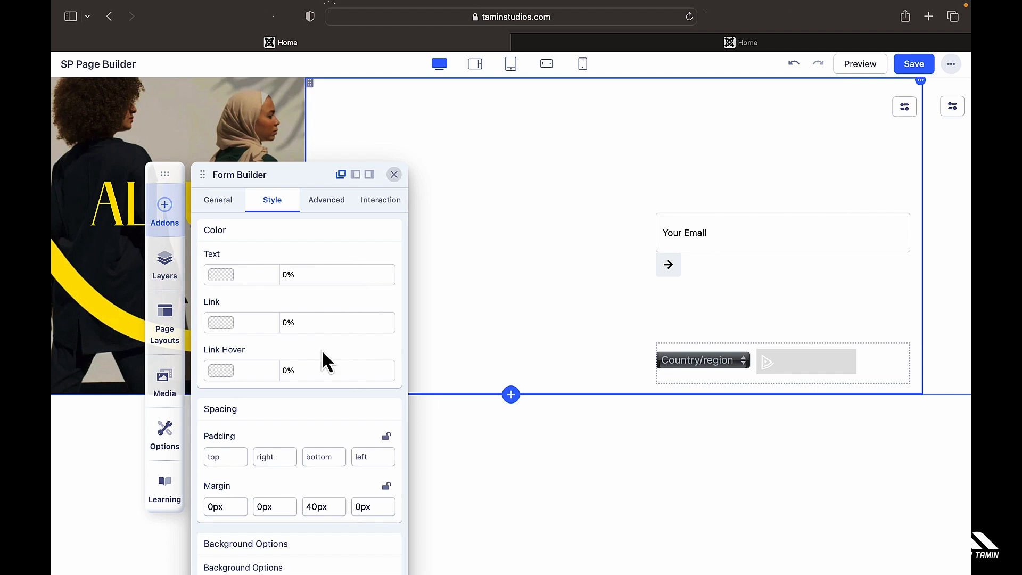
scroll(302, 377, "down", 5)
scroll(301, 377, "down", 6)
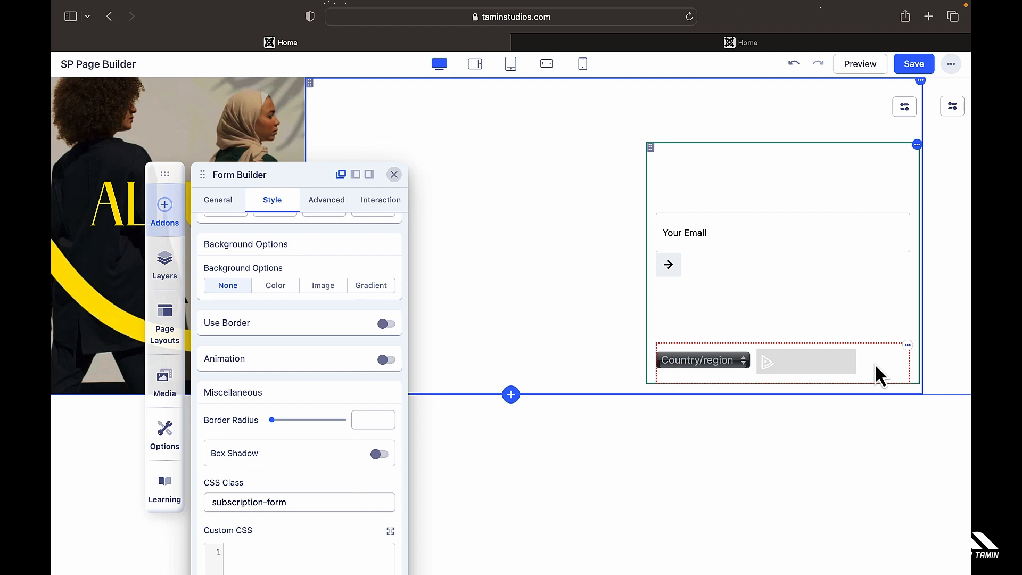
View the choices offered by the footer's Country/region selector without changing the selection
left_click(741, 364)
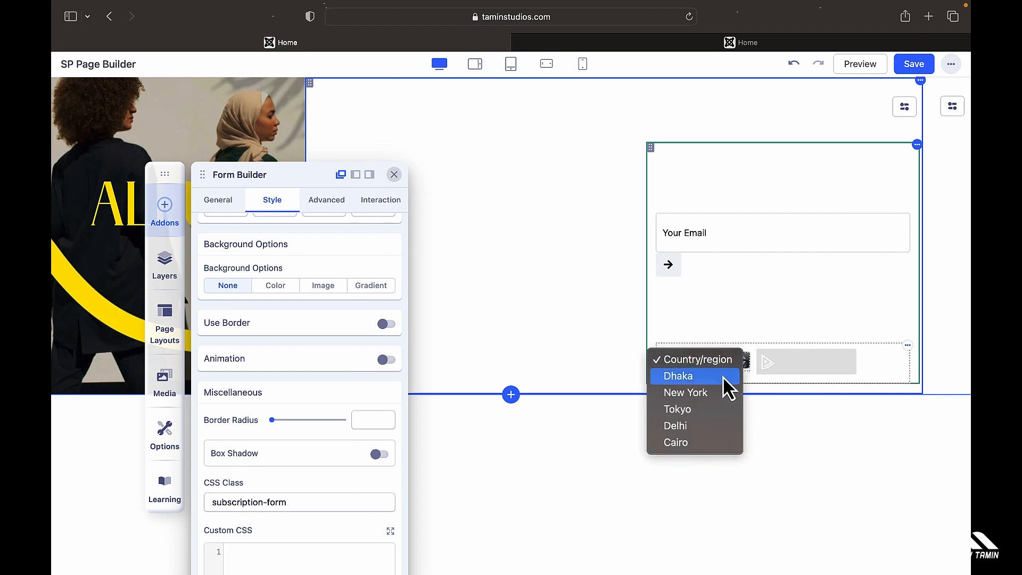
left_click(862, 365)
left_click(699, 358)
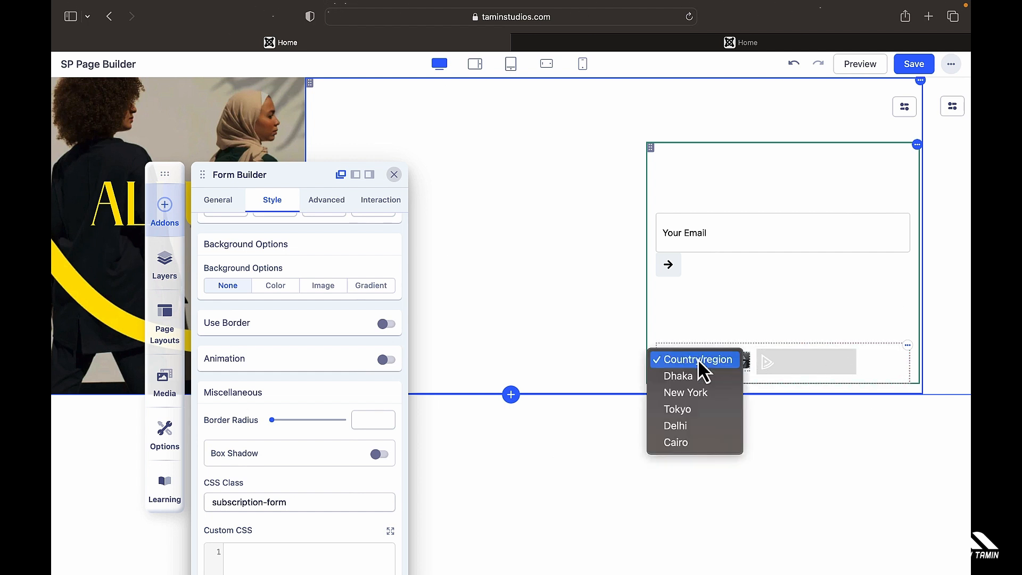
left_click(847, 369)
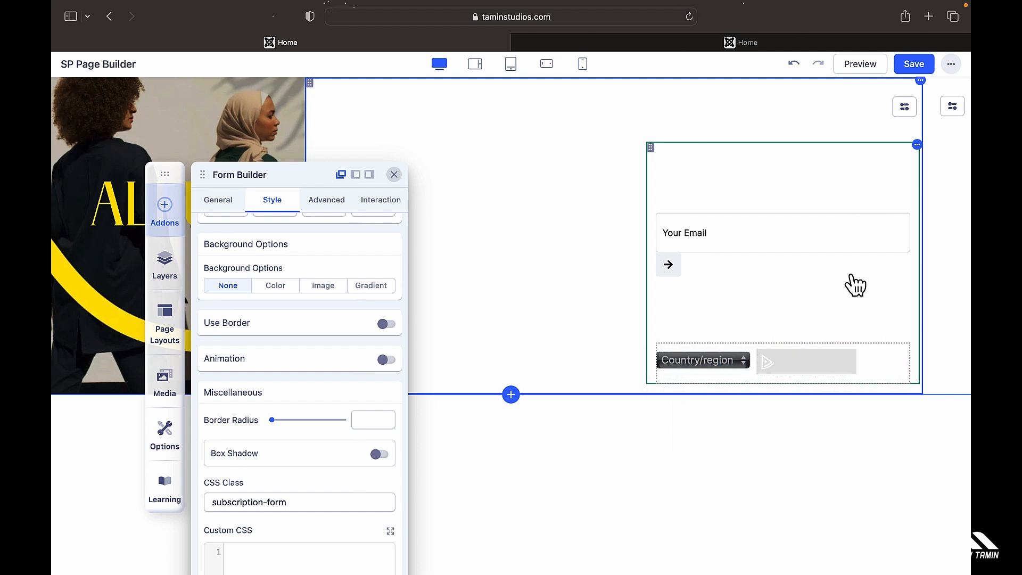
Inspect the layout settings of the Div around the Country/region selector, and open the Shop Online heading's settings
left_click(908, 346)
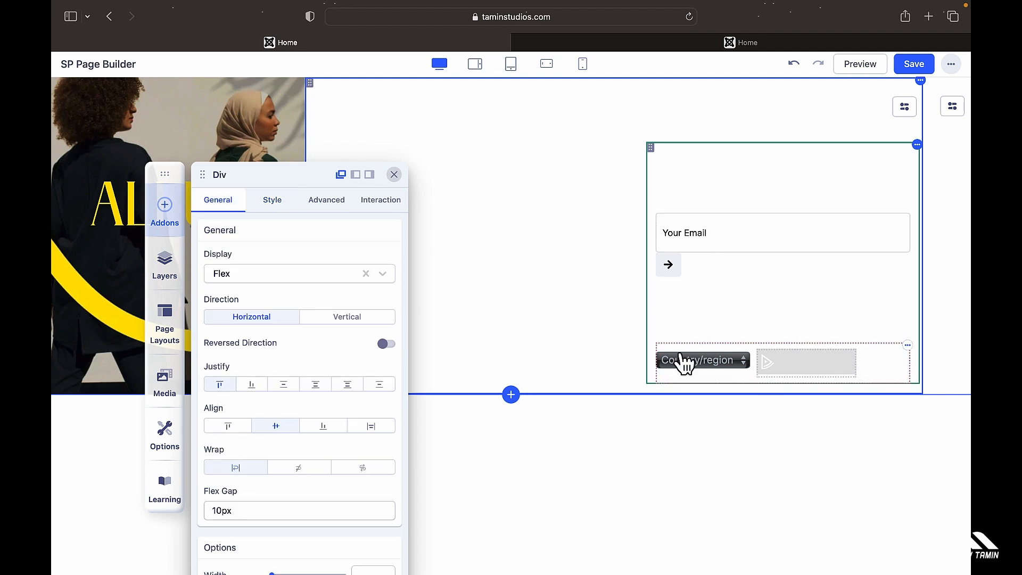
scroll(302, 303, "down", 2)
scroll(301, 311, "up", 2)
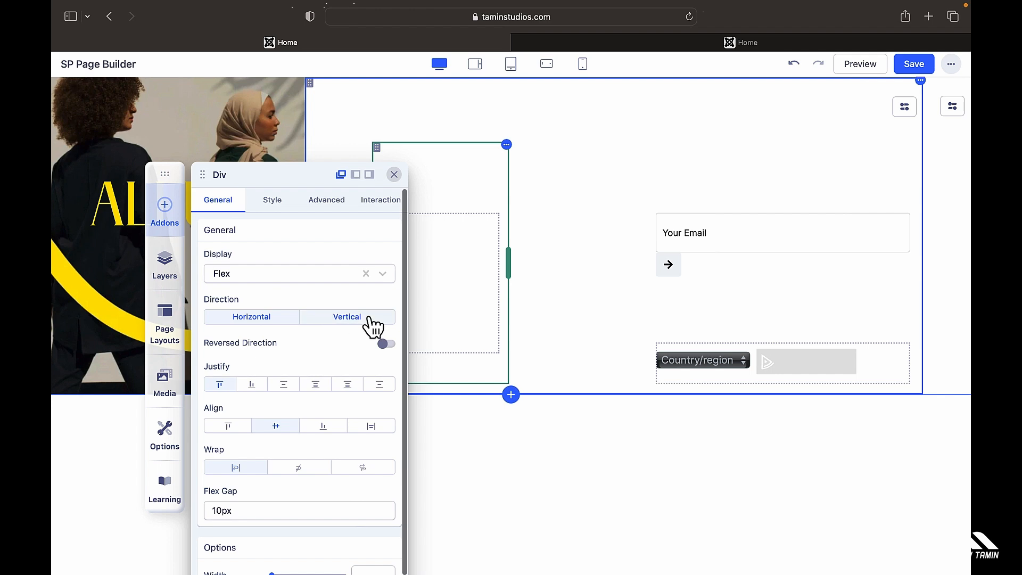
left_click(570, 238)
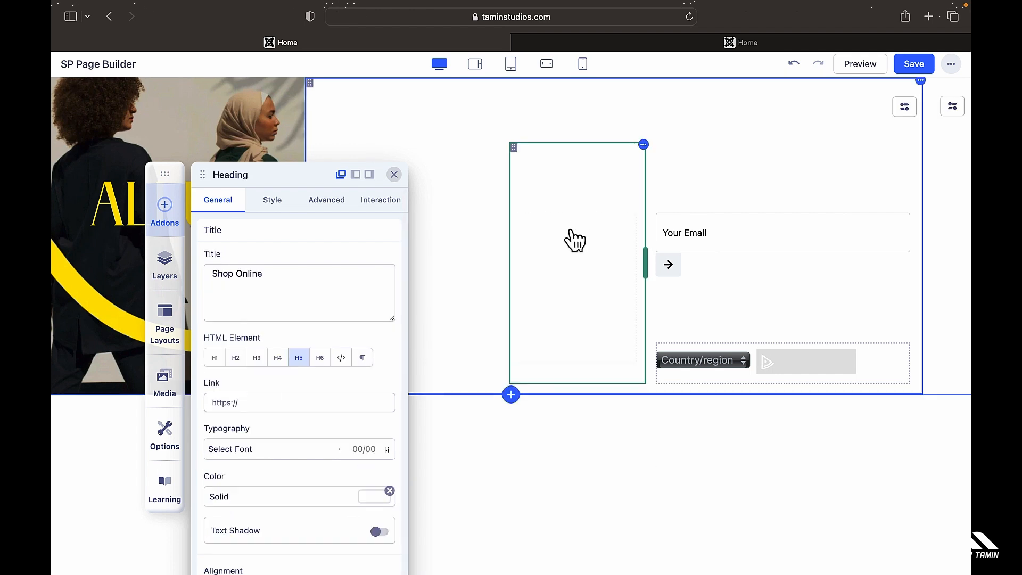
Compare the footer headings on the live storefront with the builder, and open the Pages heading's settings
left_click(673, 41)
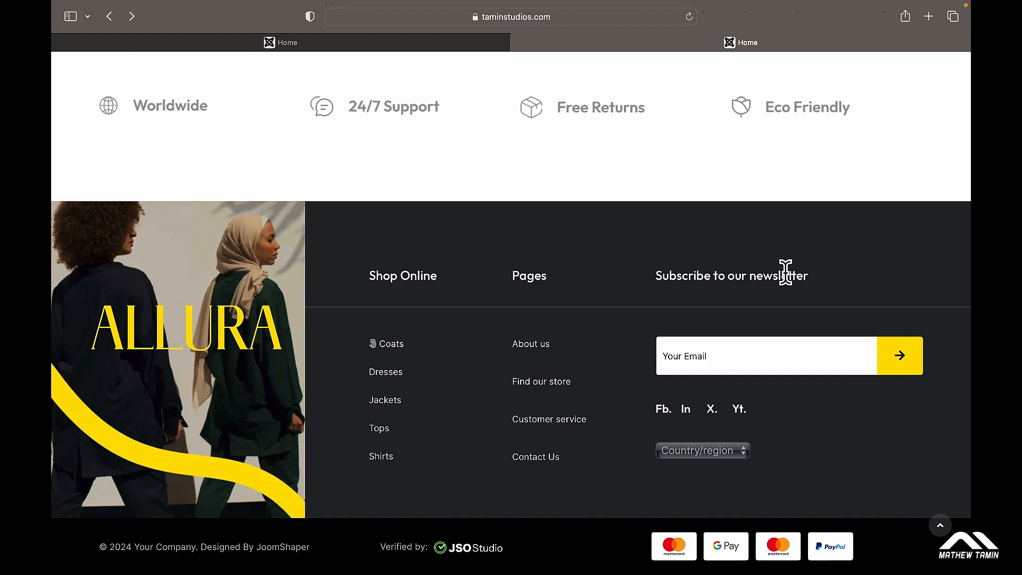
left_click(433, 45)
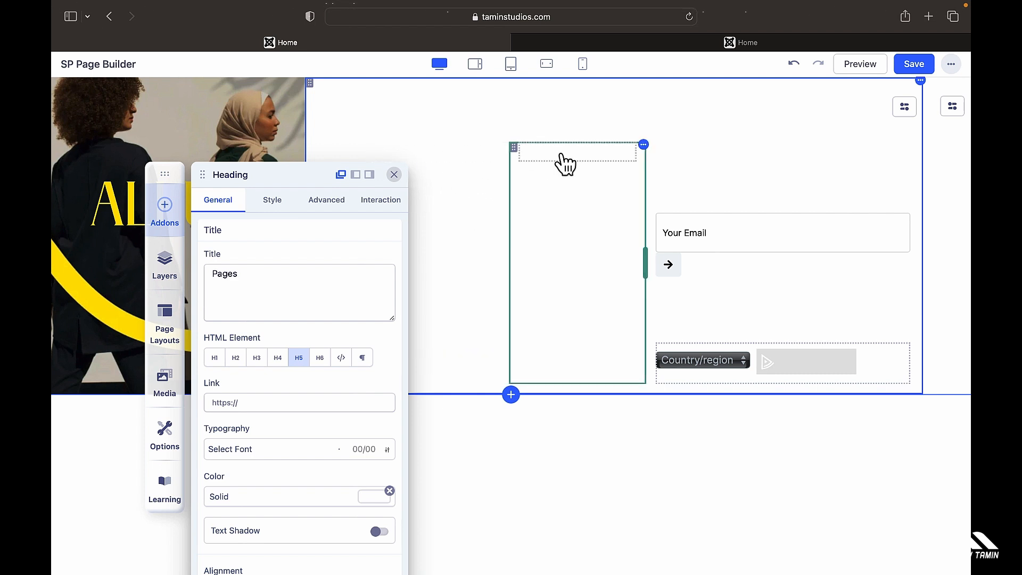
left_click(690, 42)
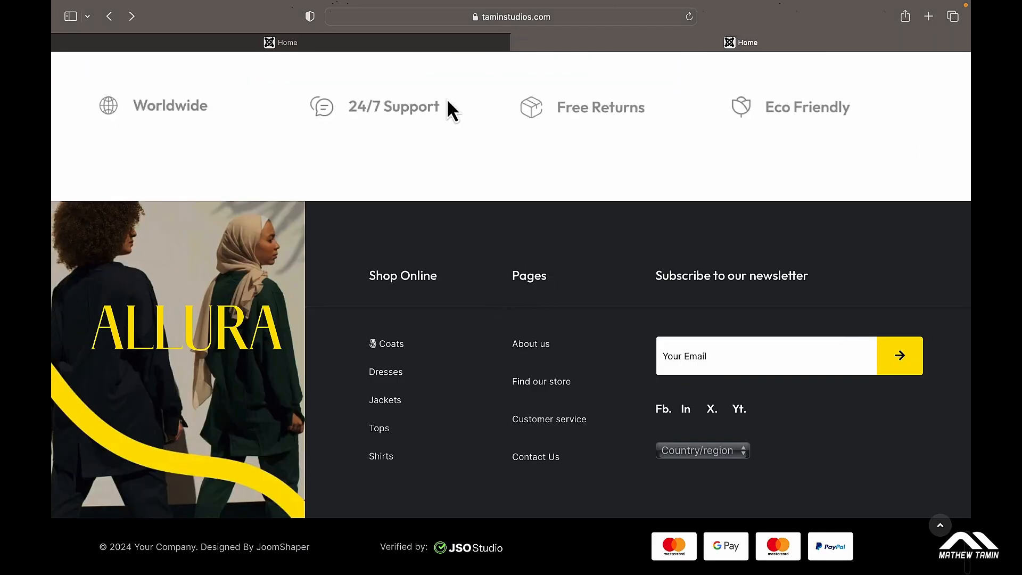
Open the footer's ALLURA image settings in the builder, uncover the image by moving the floating windows, and view its column's available actions
left_click(414, 42)
left_click(107, 184)
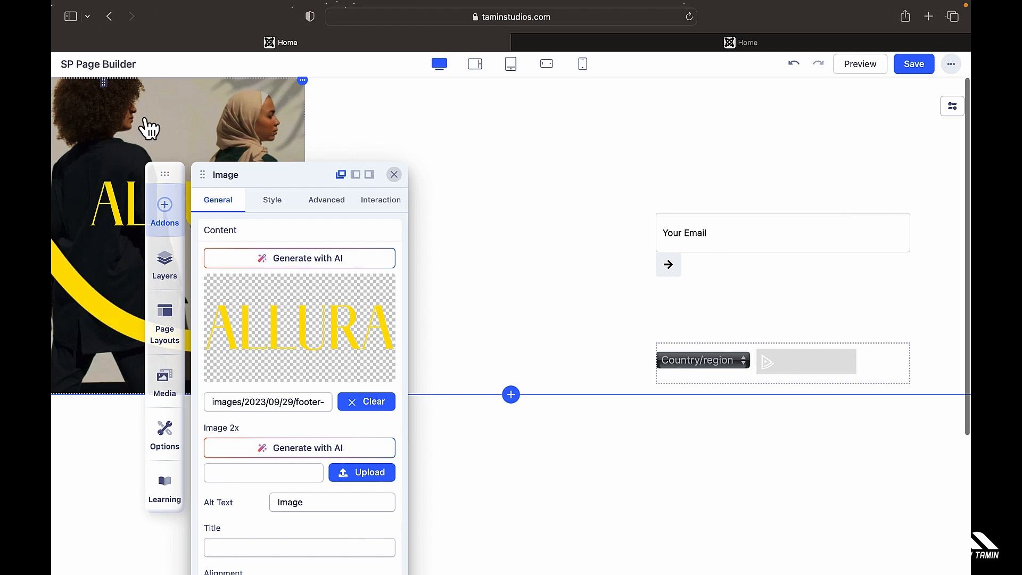
left_click_drag(286, 174, 467, 140)
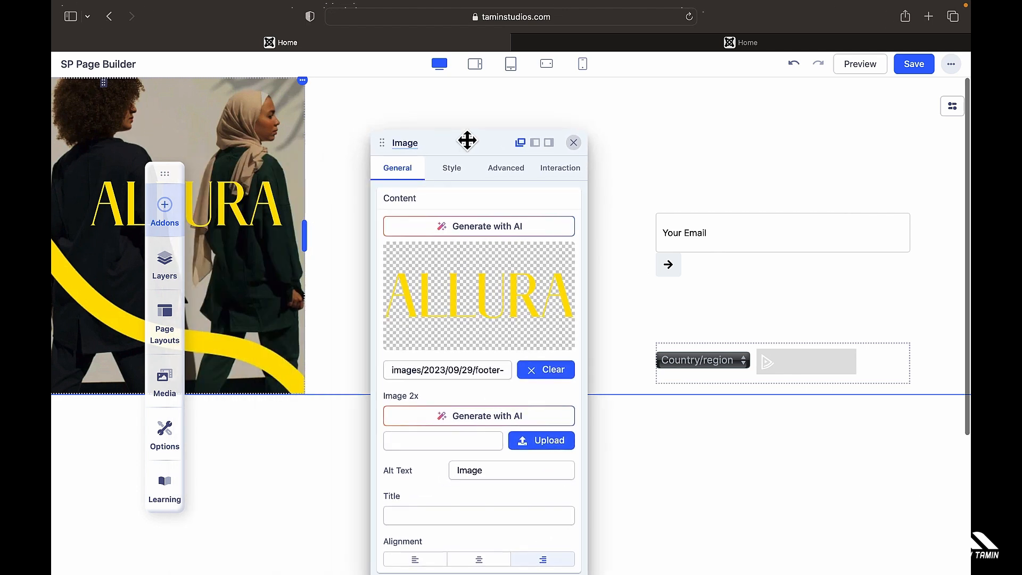
left_click_drag(165, 170, 217, 171)
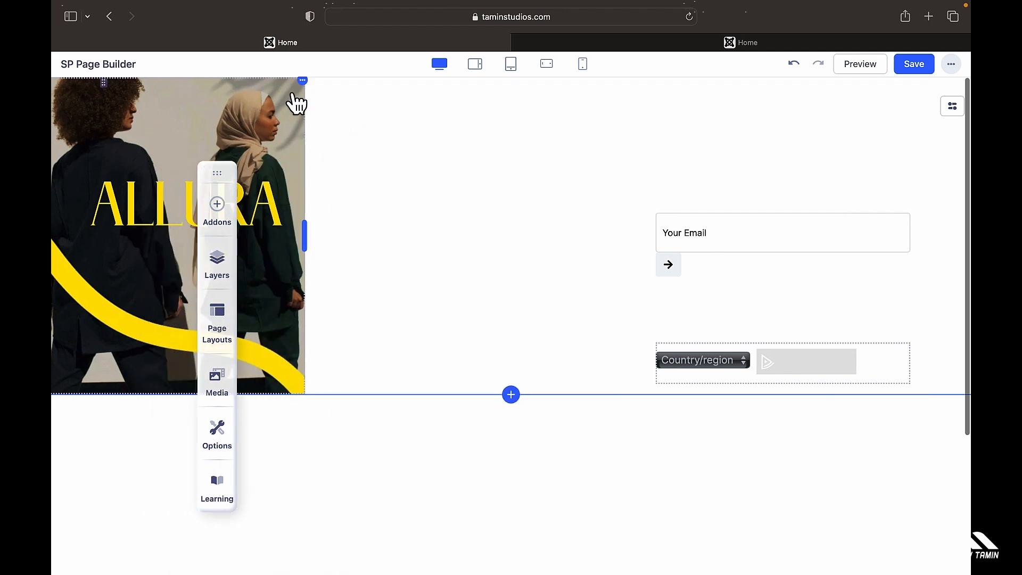
left_click(303, 80)
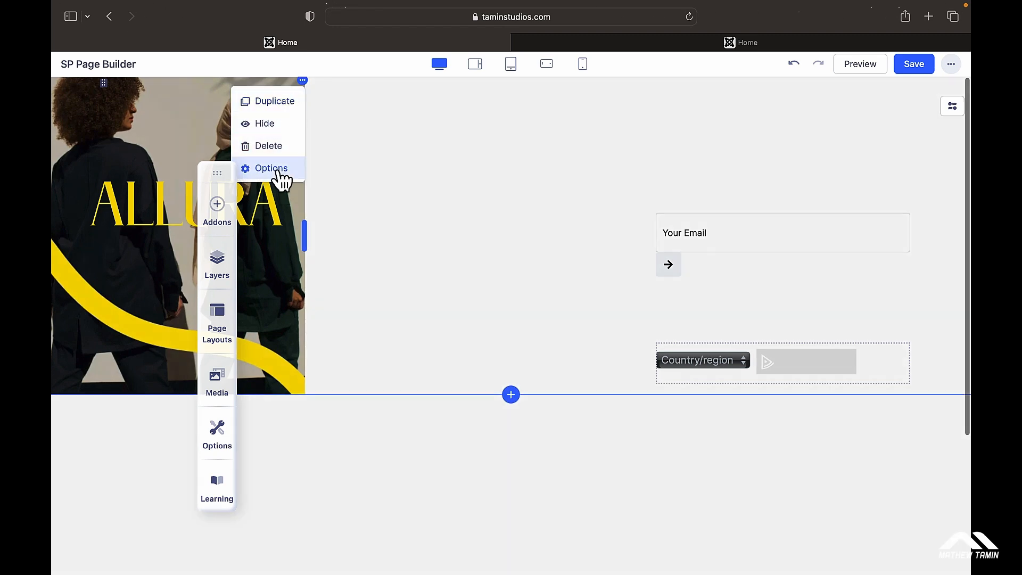
left_click(151, 252)
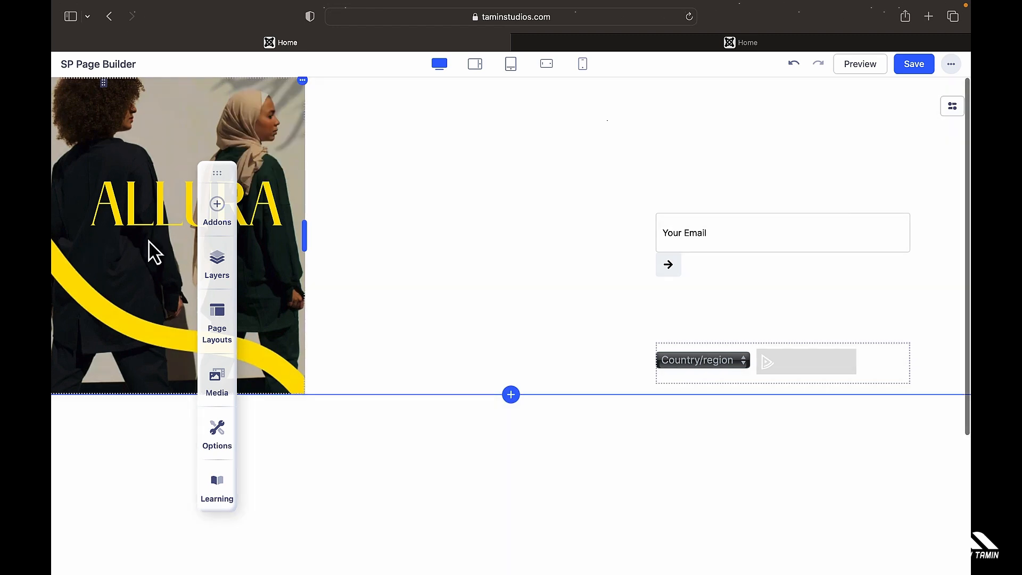
Review the ALLURA image's general and style settings, including its link and spacing, and compare with the live storefront footer
left_click(150, 253)
mouse_move(366, 340)
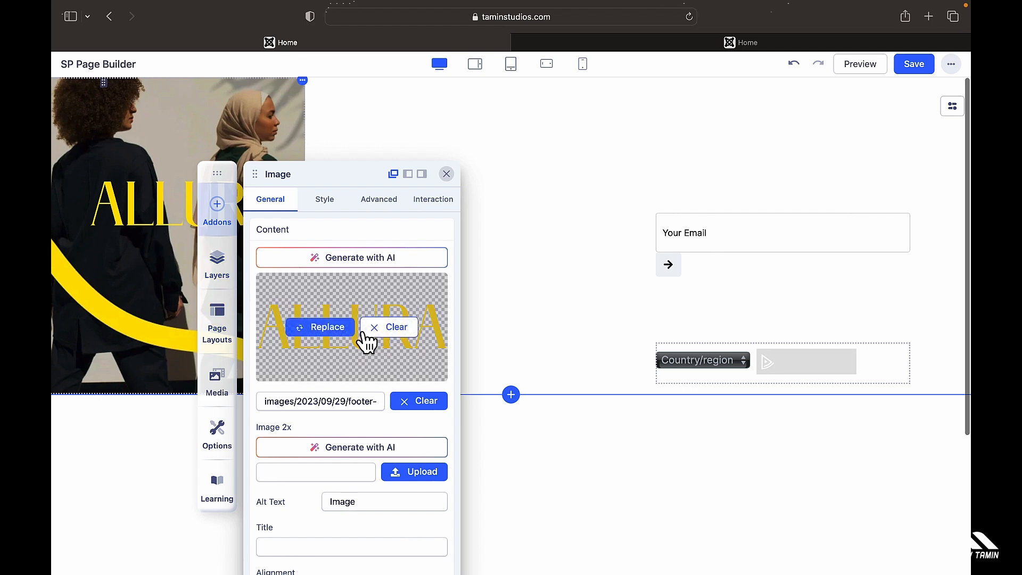
scroll(367, 341, "down", 10)
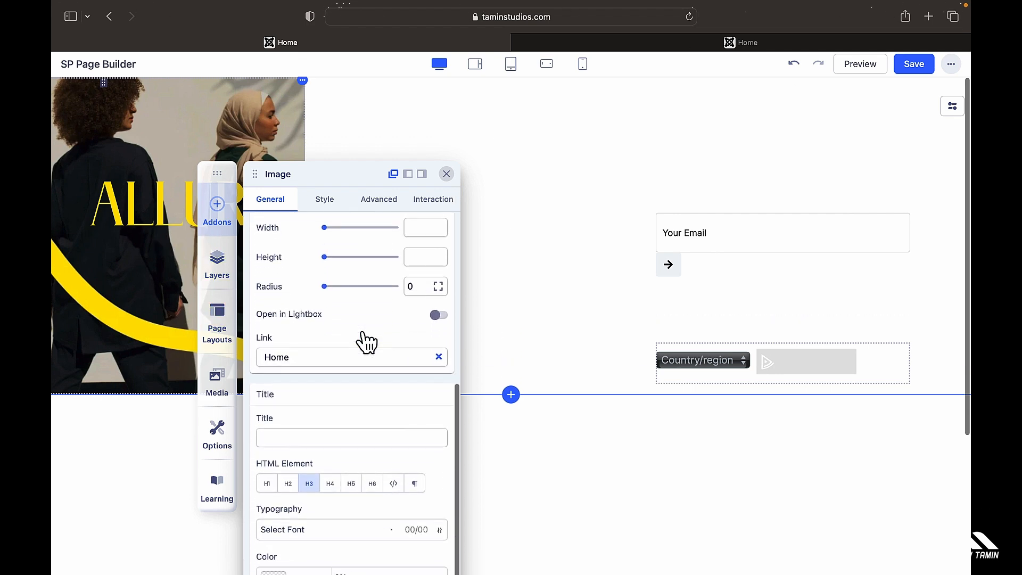
scroll(366, 341, "up", 10)
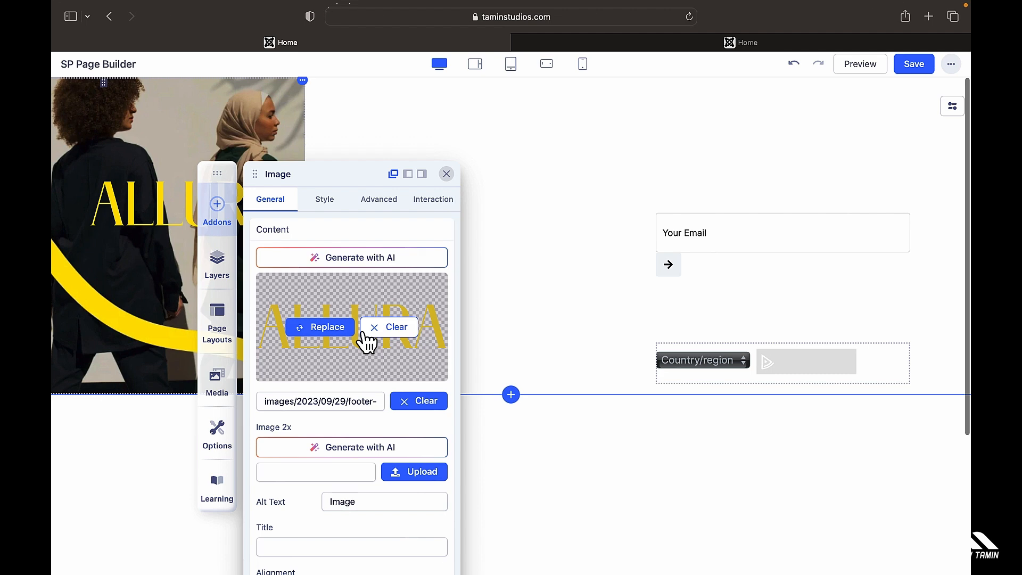
left_click(327, 205)
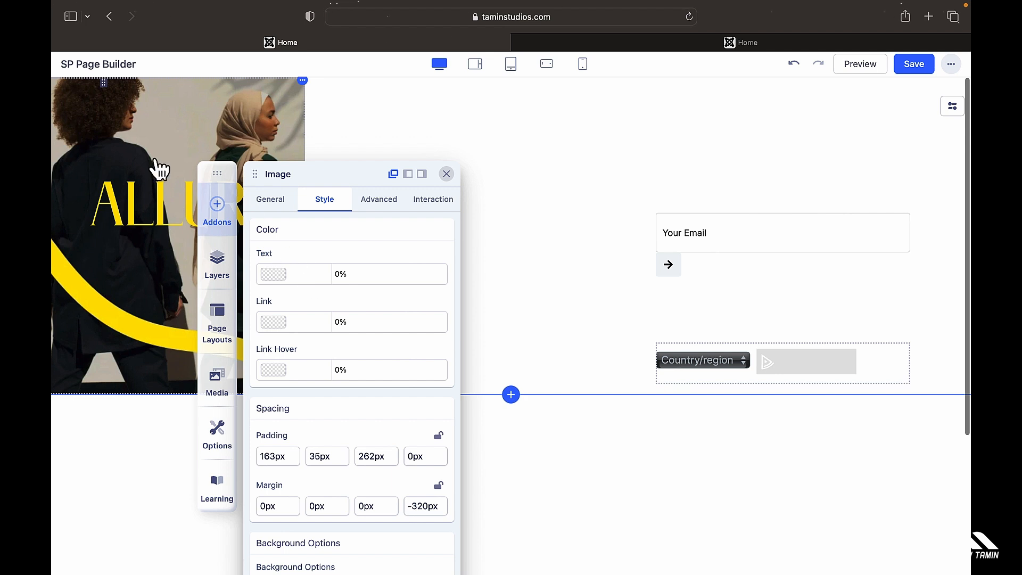
left_click(277, 207)
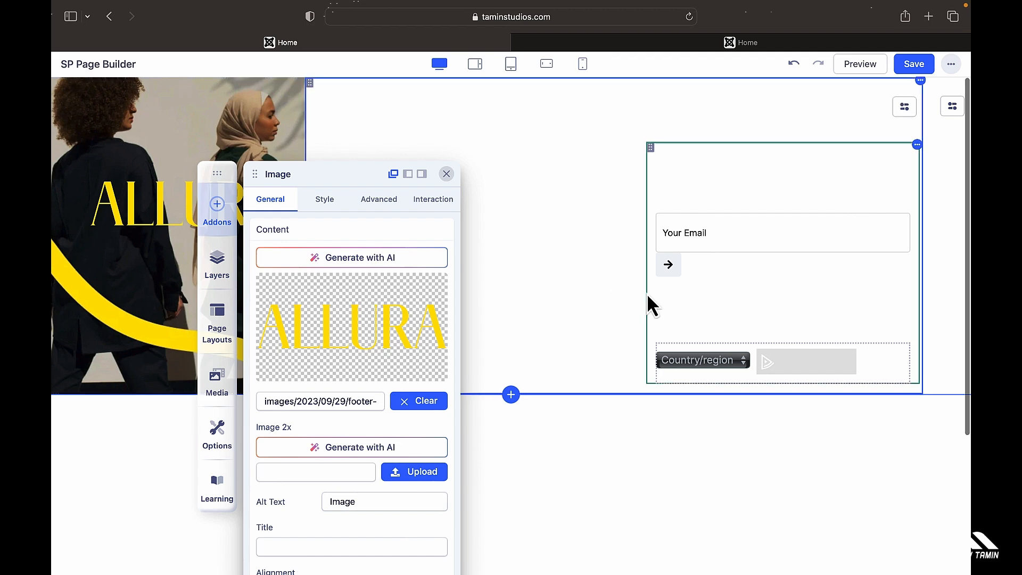
left_click(686, 42)
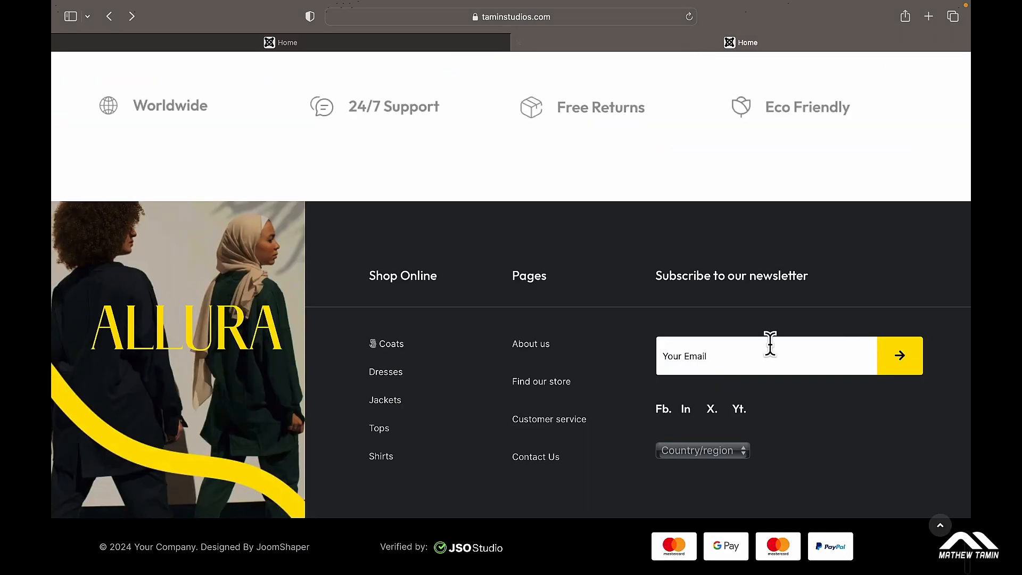